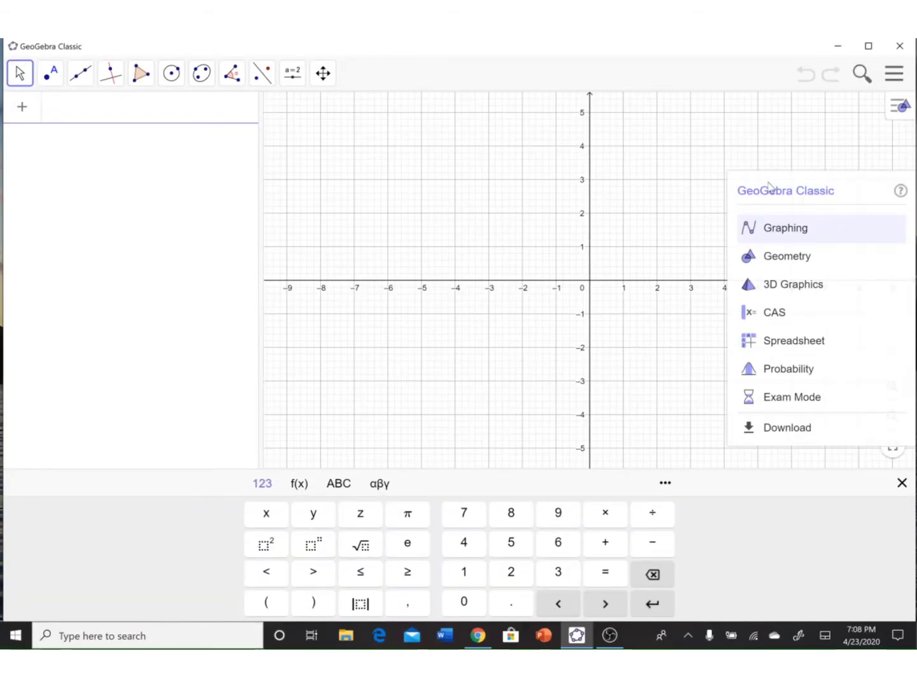
- In the Graphing perspective, enter y=a*sin(b*(x-c))+d, creating sliders a, b, c, d at 1
left_click(773, 230)
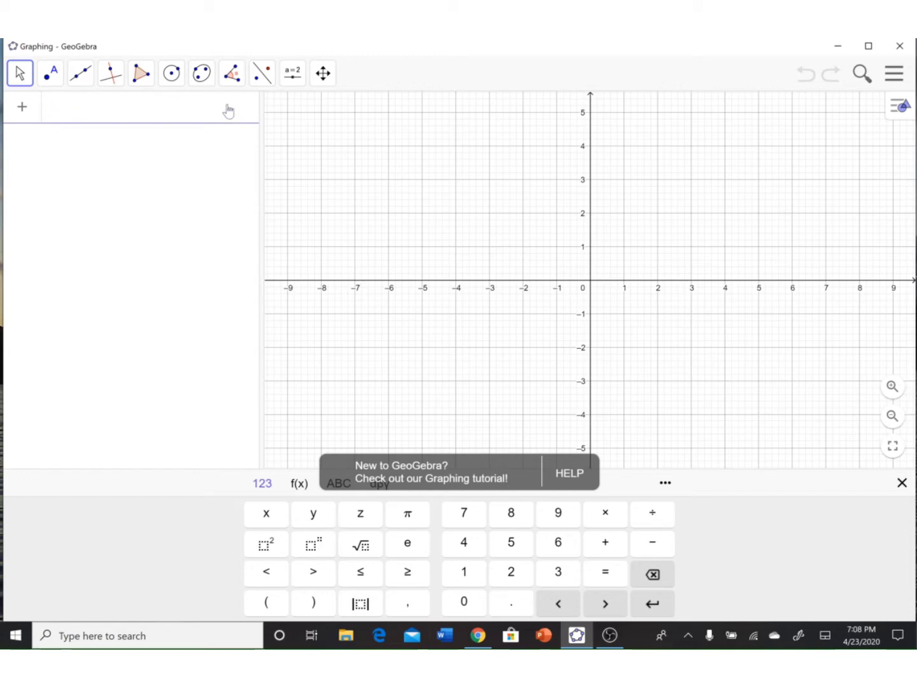
type("y")
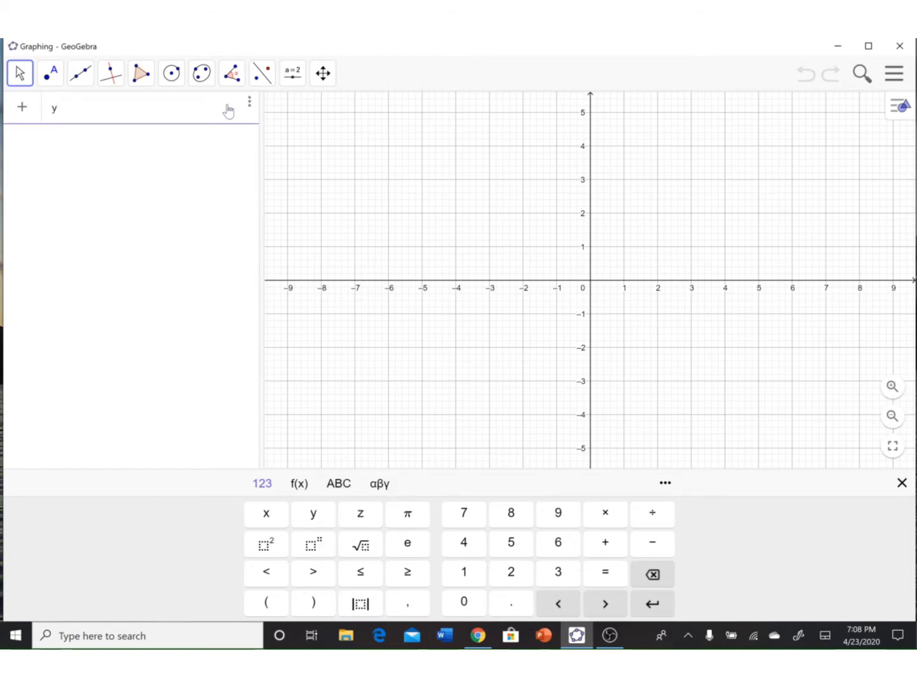
type("=")
type("a")
type("*sin")
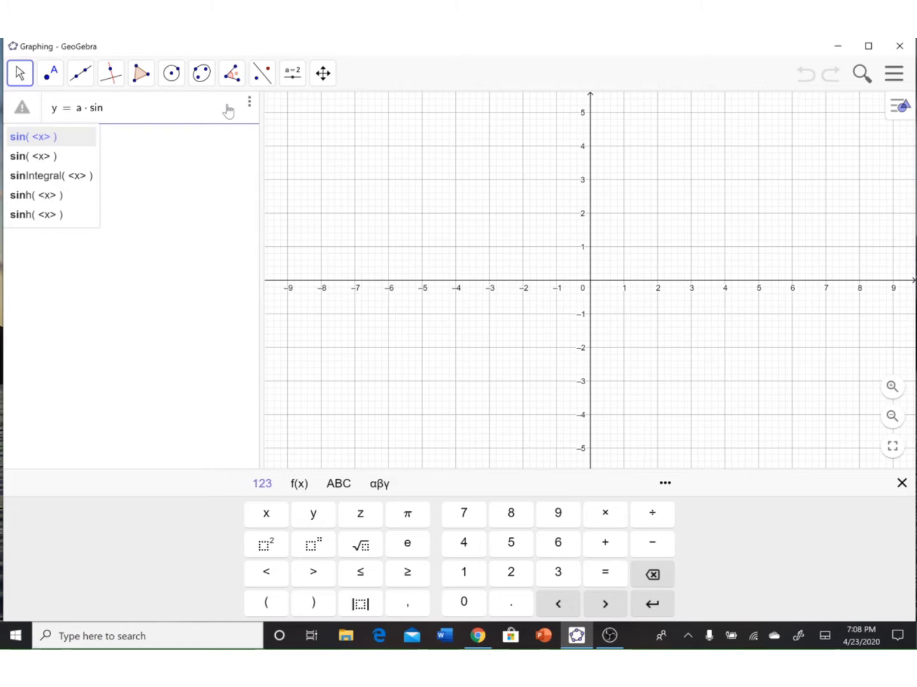
type("(")
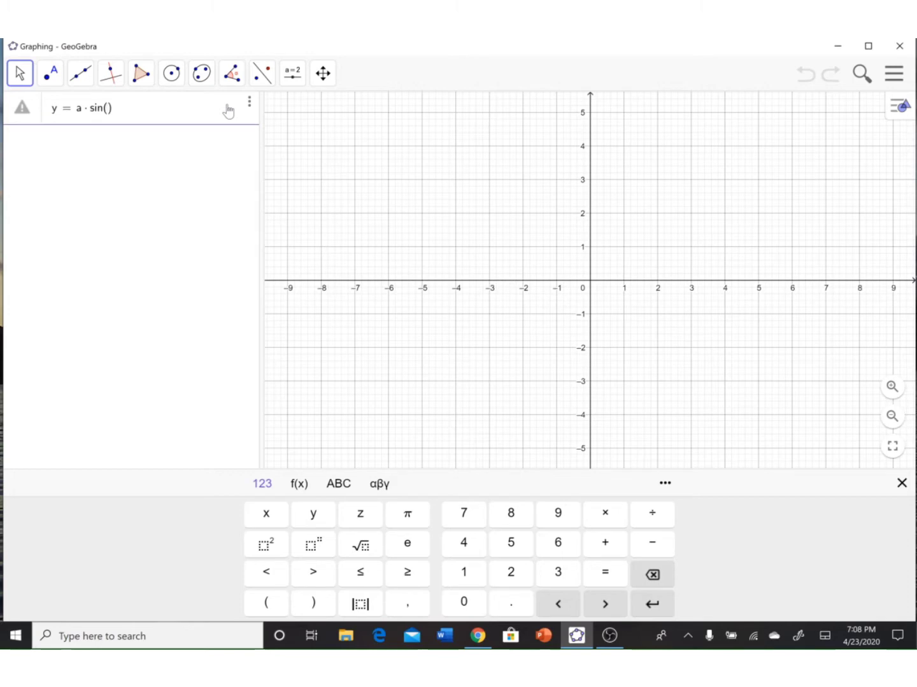
type("b*")
type("(")
type("x")
type("-")
type("c")
key("Right")
type("+ d")
key("Return")
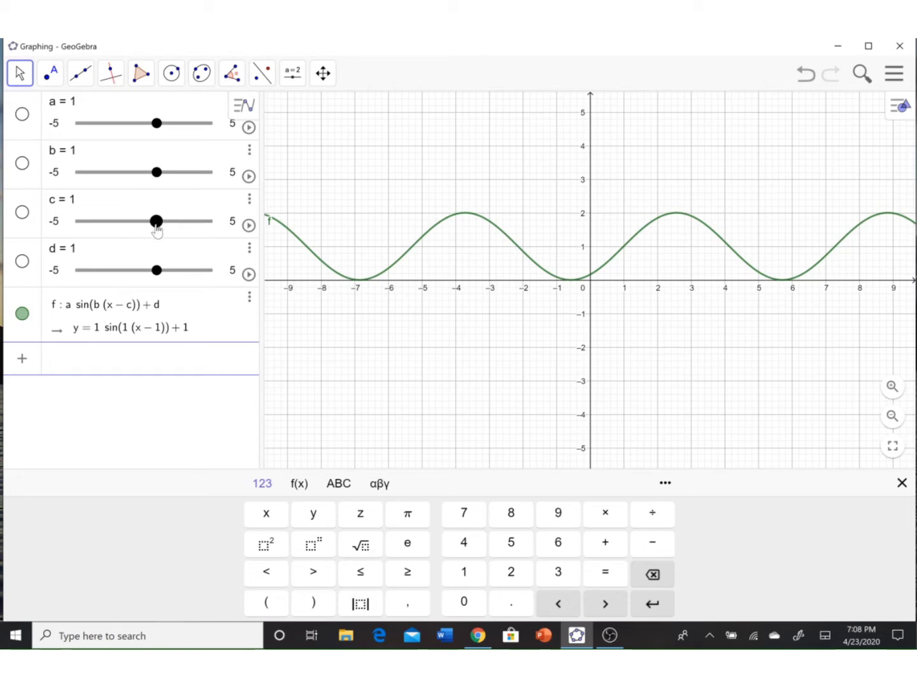
- Drag sliders c and d to 0 so the graph becomes y = sin(x)
left_click_drag(156, 229, 146, 232)
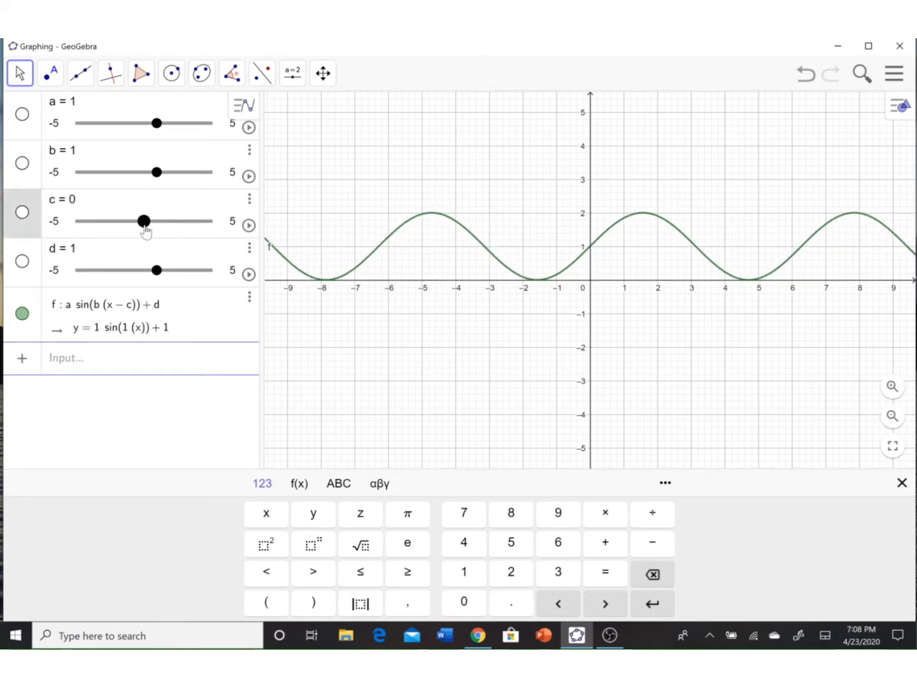
left_click_drag(157, 276, 144, 279)
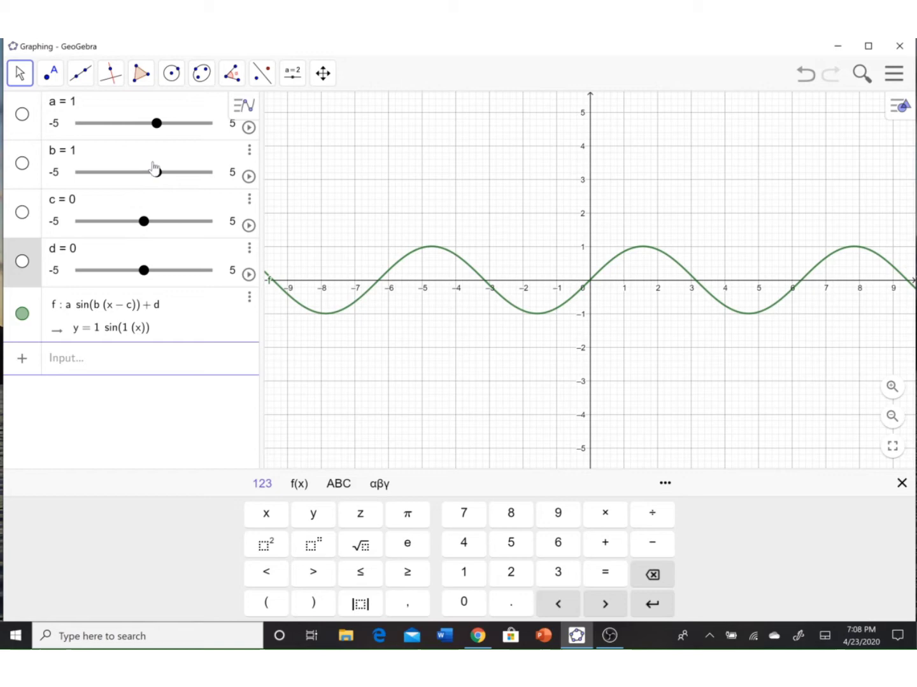
left_click(137, 364)
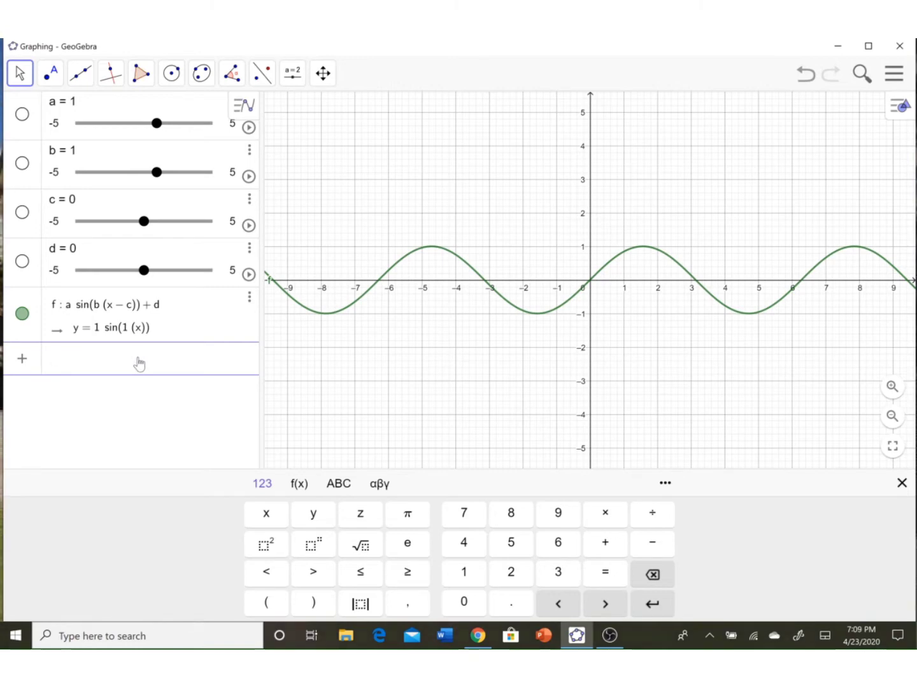
- Enter the polar curve r=a*sin(b*(θ-c))+d, taking θ from the Greek keyboard
type("r=a")
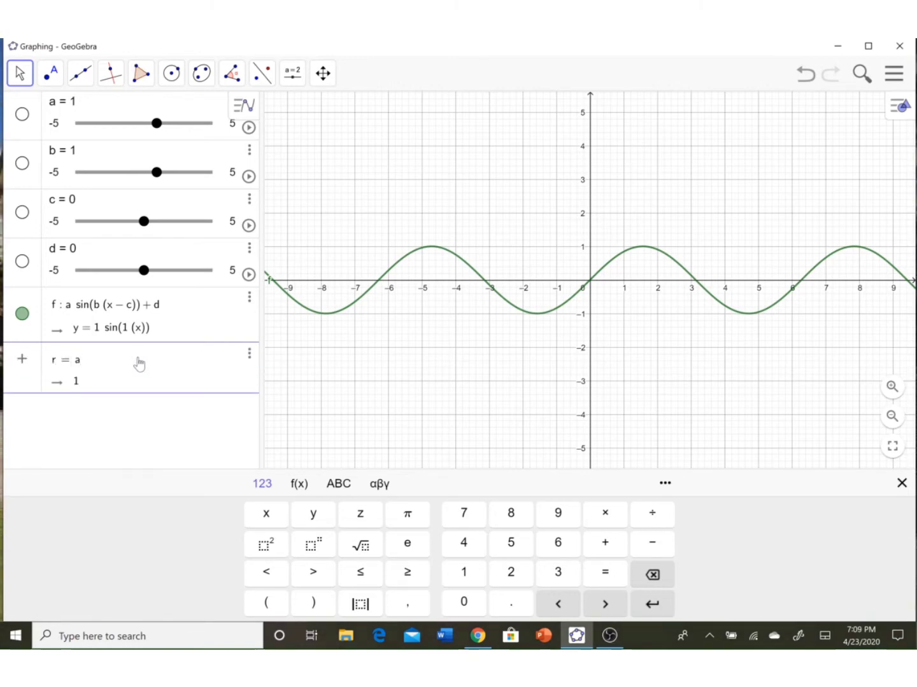
type("*")
type("sin")
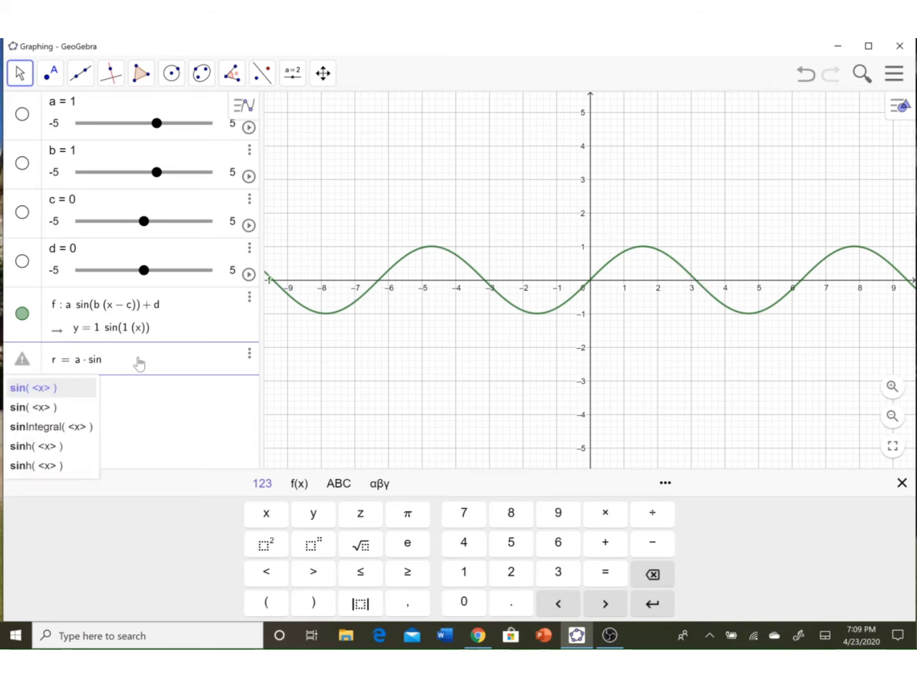
type("(")
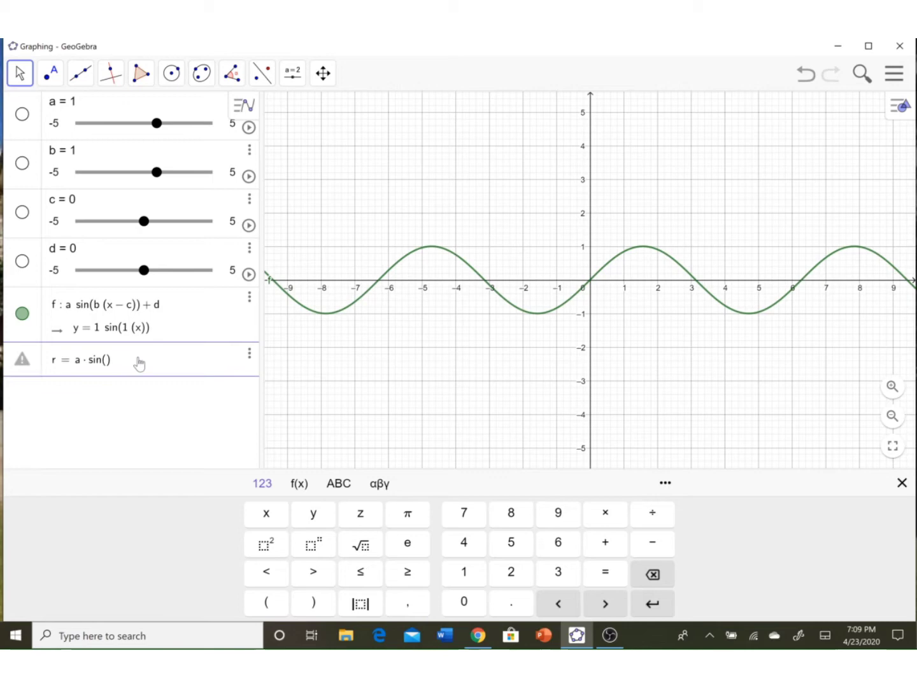
type("b")
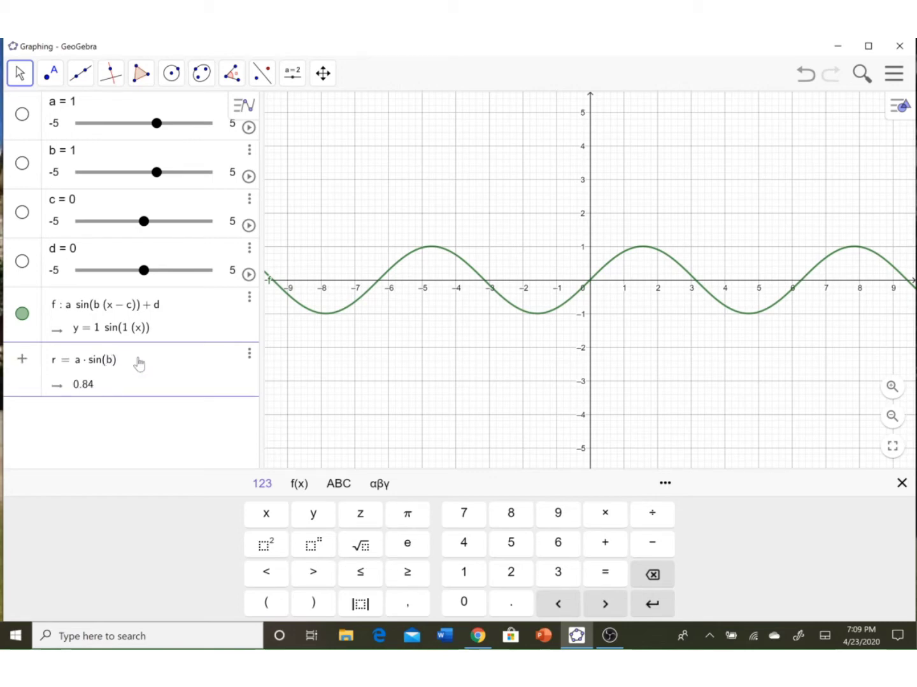
type("*")
type("(")
left_click(380, 485)
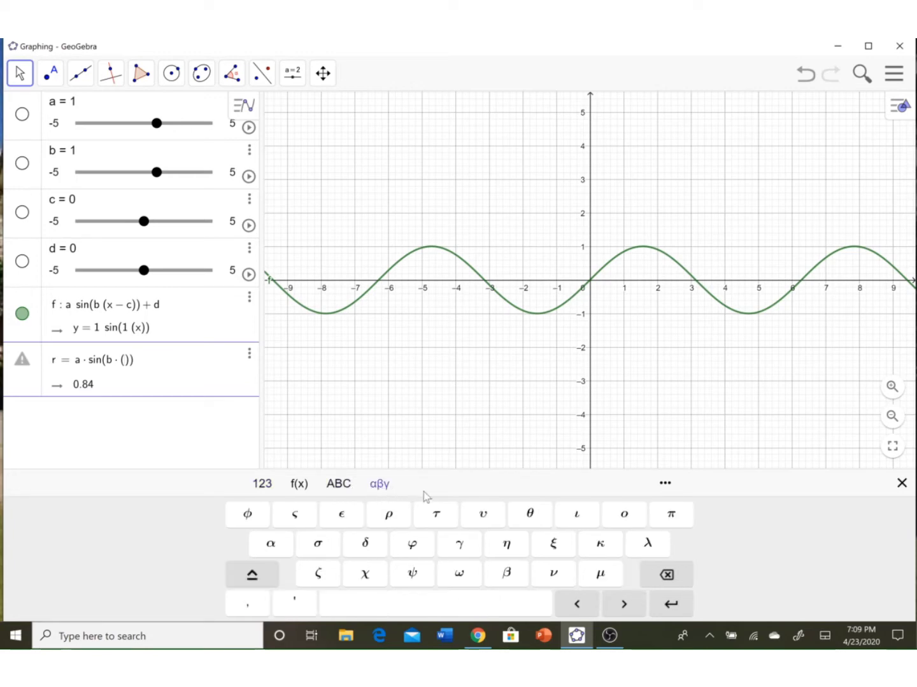
left_click(529, 521)
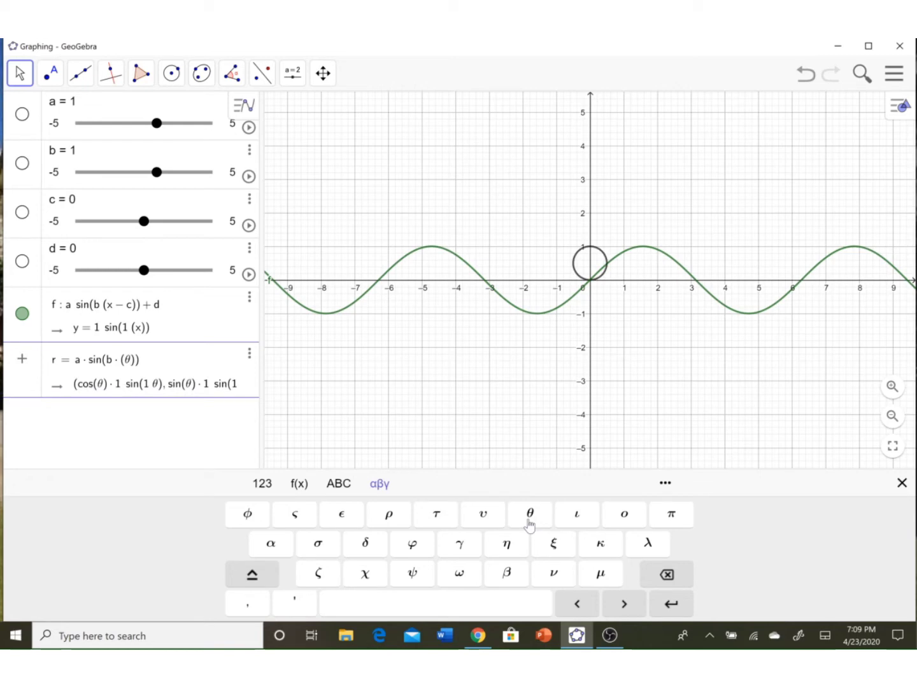
type("-c")
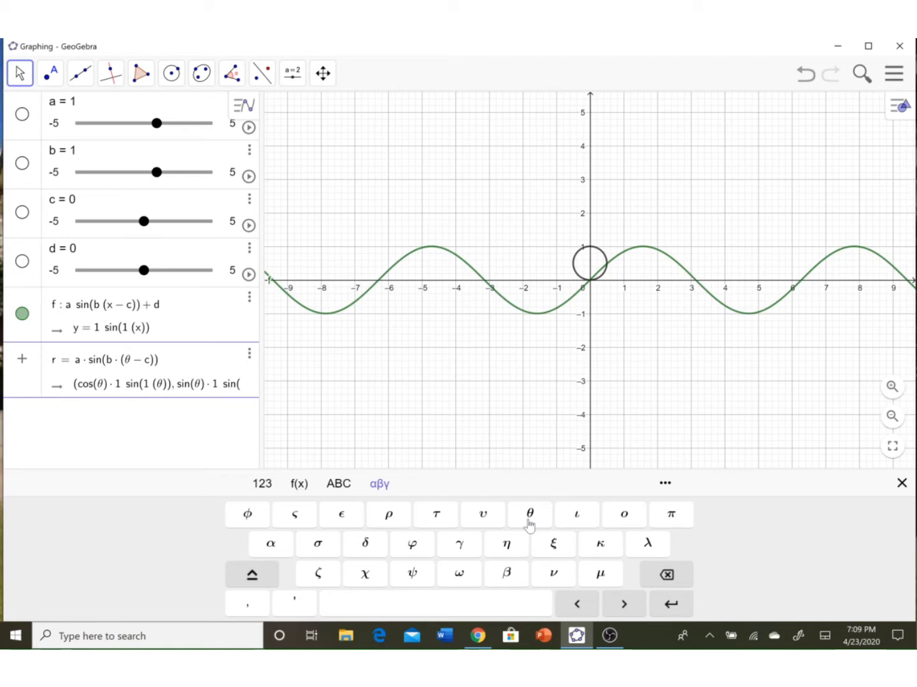
type("+d")
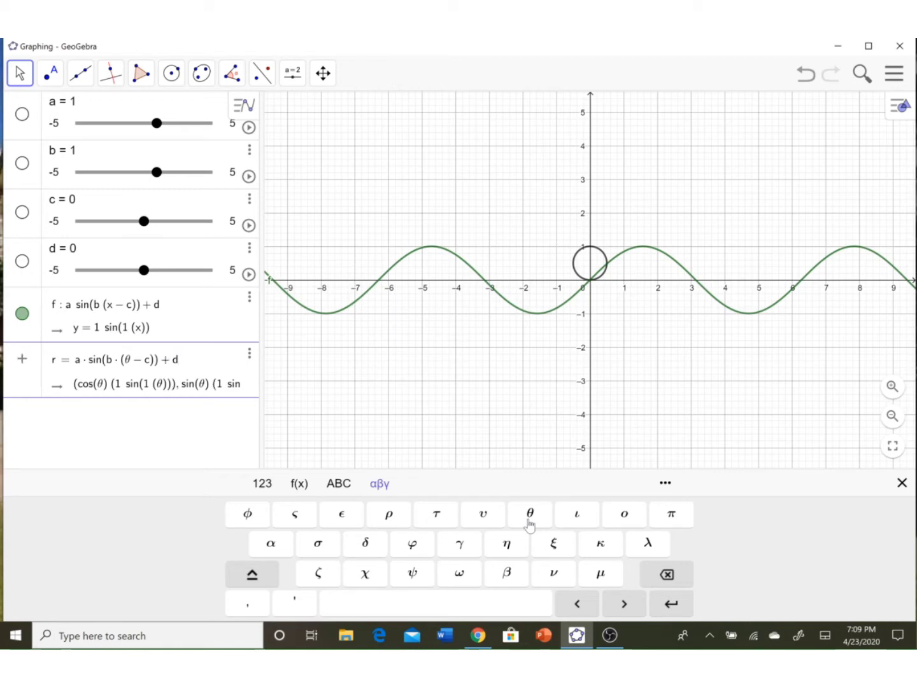
key("Return")
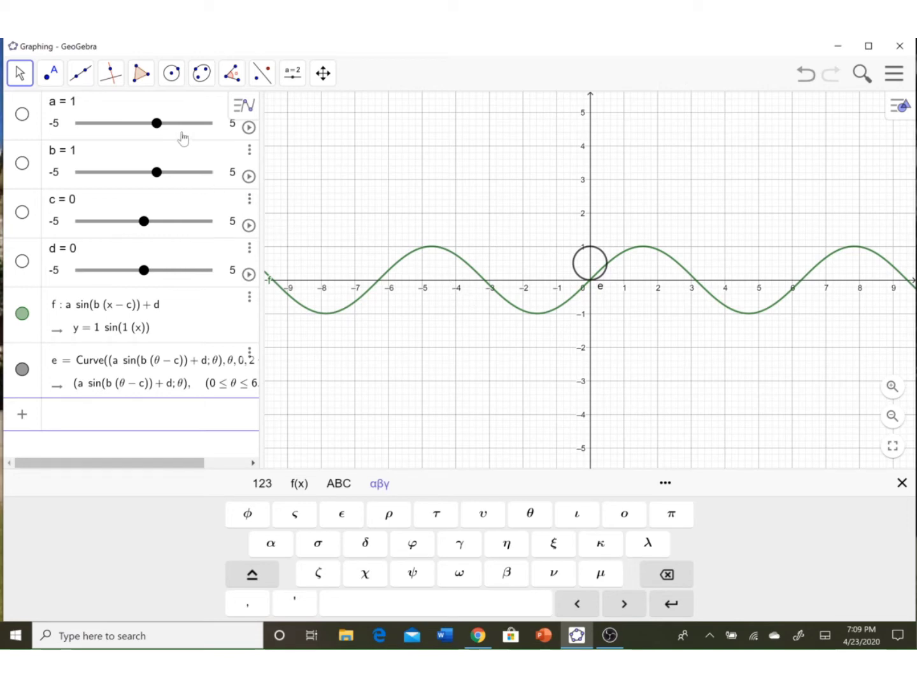
mouse_move(160, 134)
left_mouse_down()
mouse_move(123, 134)
mouse_move(180, 134)
mouse_move(120, 135)
mouse_move(170, 134)
mouse_move(157, 139)
left_mouse_up()
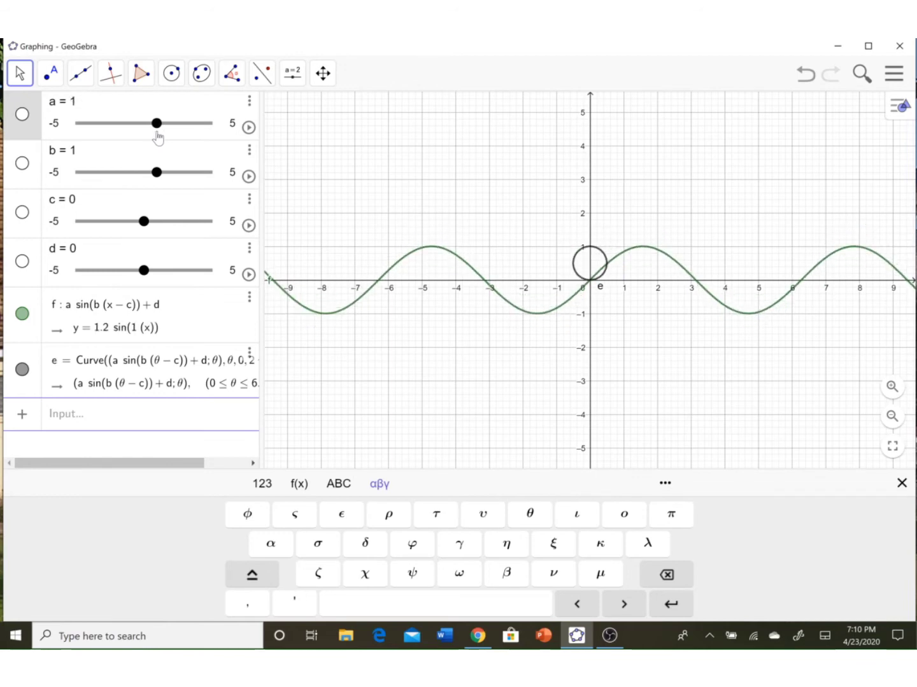
left_click(157, 179)
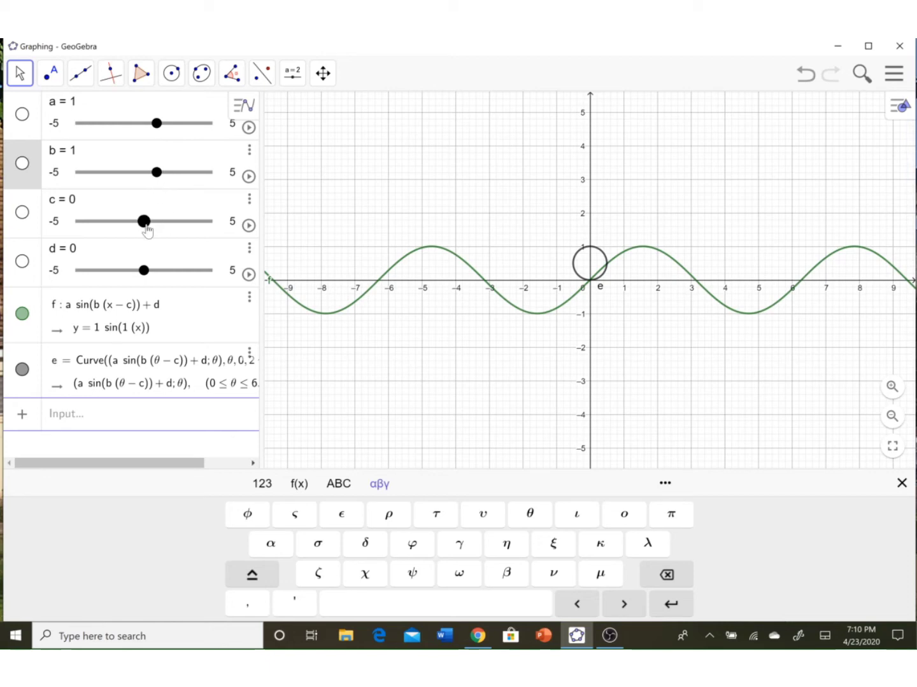
mouse_move(146, 228)
left_mouse_down()
mouse_move(58, 232)
mouse_move(194, 231)
mouse_move(132, 233)
mouse_move(146, 230)
left_mouse_up()
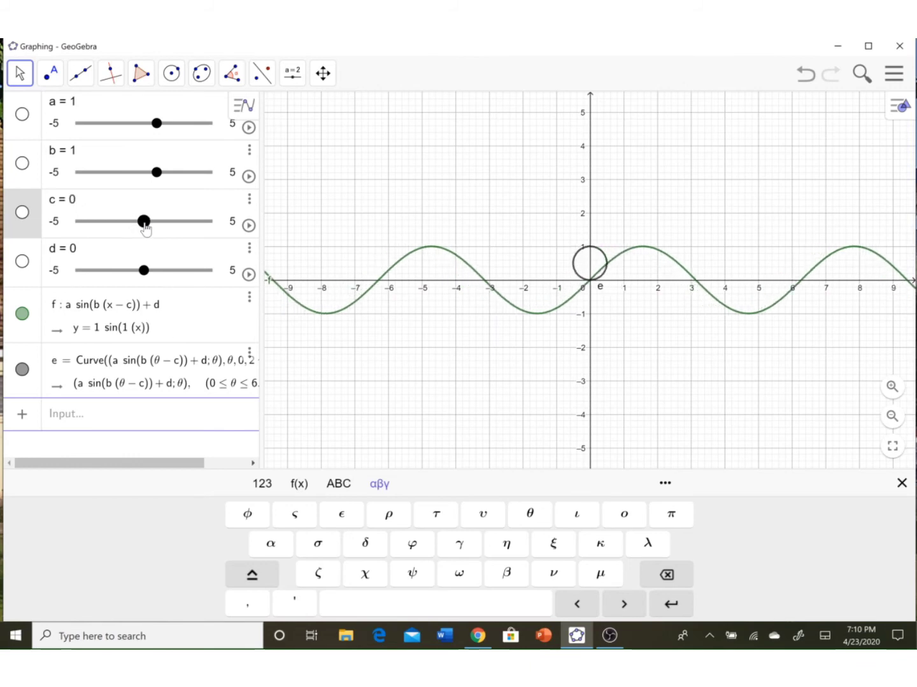
left_click(146, 277)
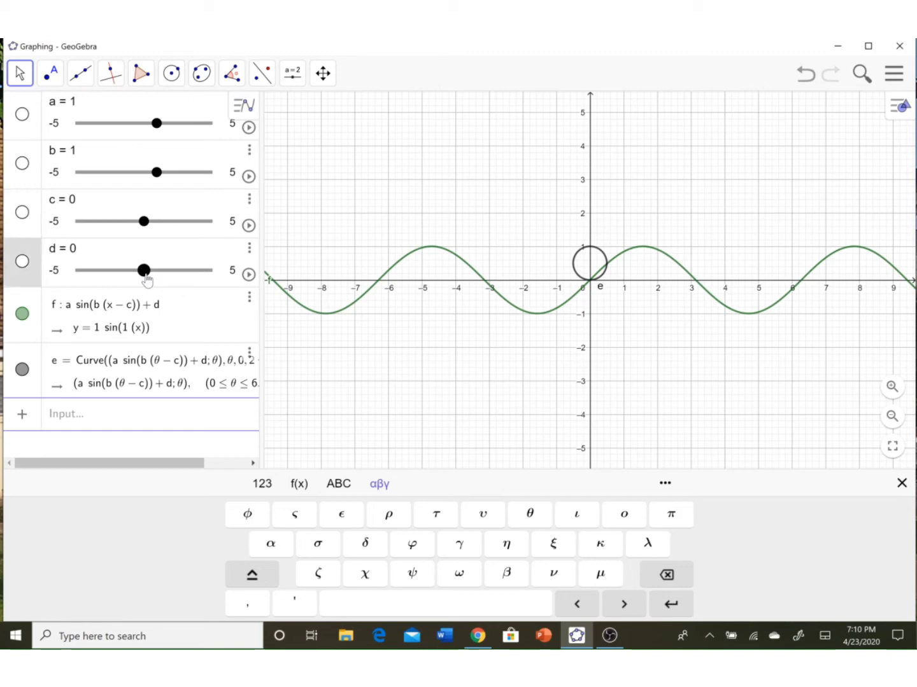
mouse_move(146, 278)
left_mouse_down()
mouse_move(129, 279)
mouse_move(174, 269)
mouse_move(157, 272)
left_mouse_up()
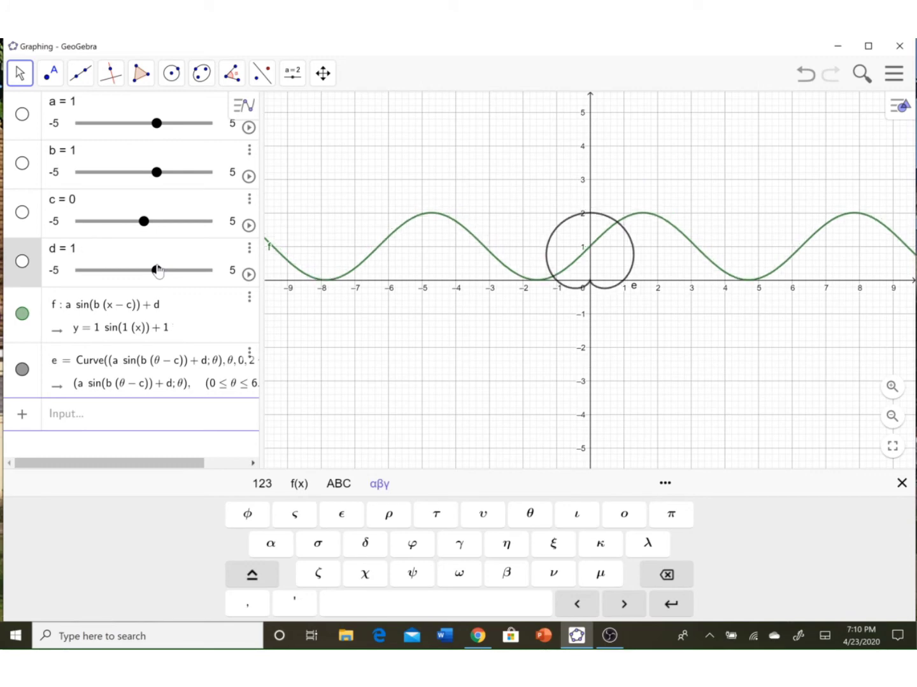
left_click_drag(157, 271, 142, 271)
left_click(81, 252)
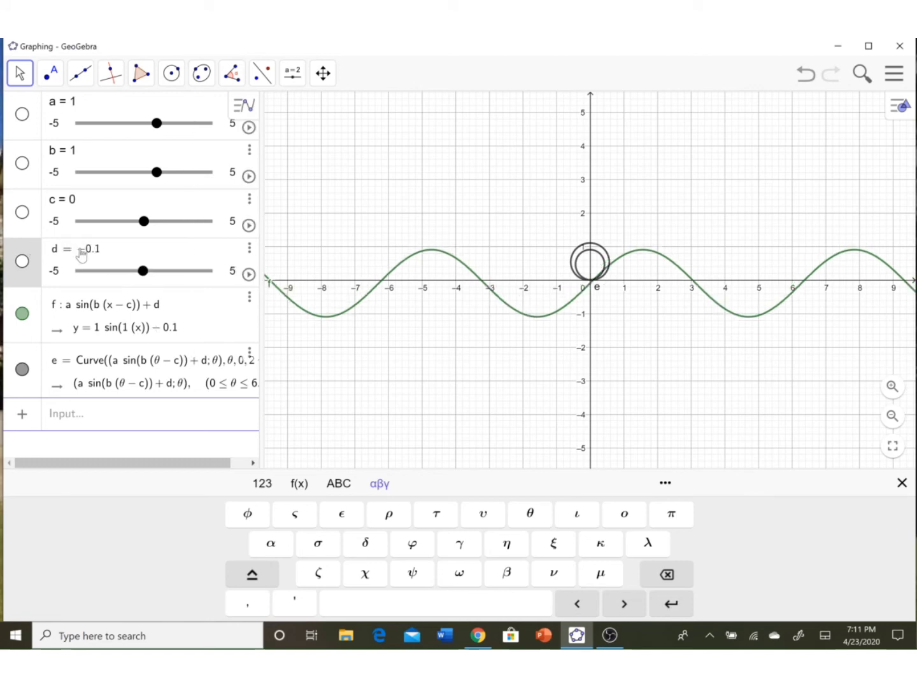
triple_click(82, 253)
type("d ")
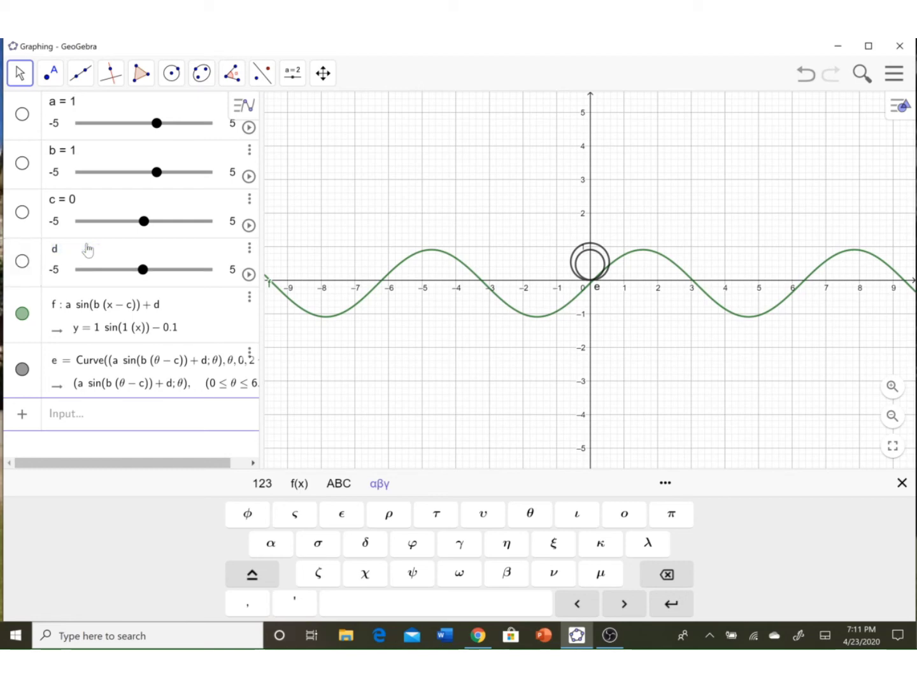
type("= 0")
left_click(184, 304)
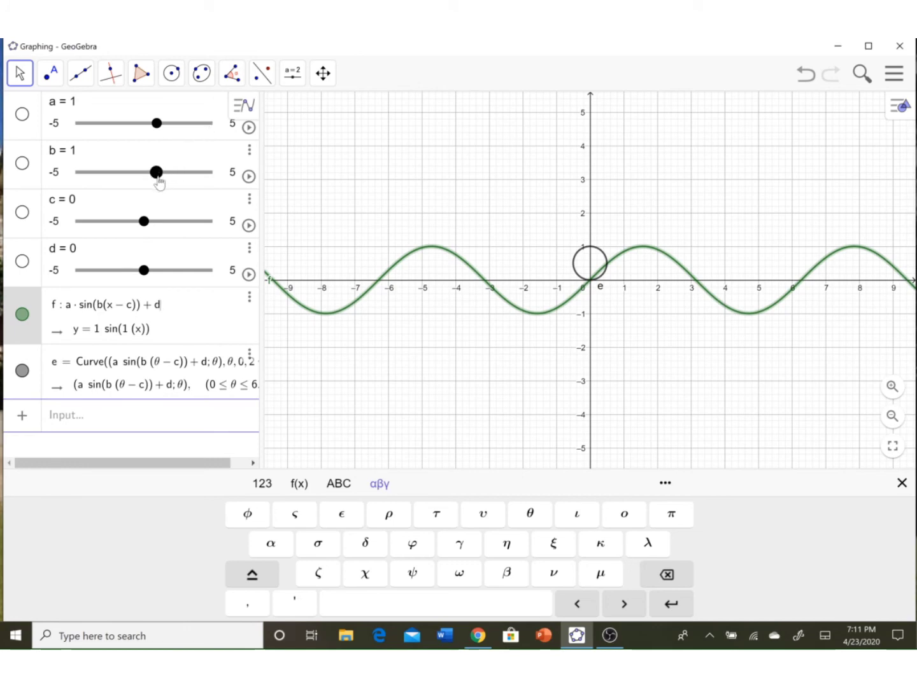
- Drag slider b to 5, making a fast sine wave and a five-petal rose for e
left_click_drag(159, 182, 216, 185)
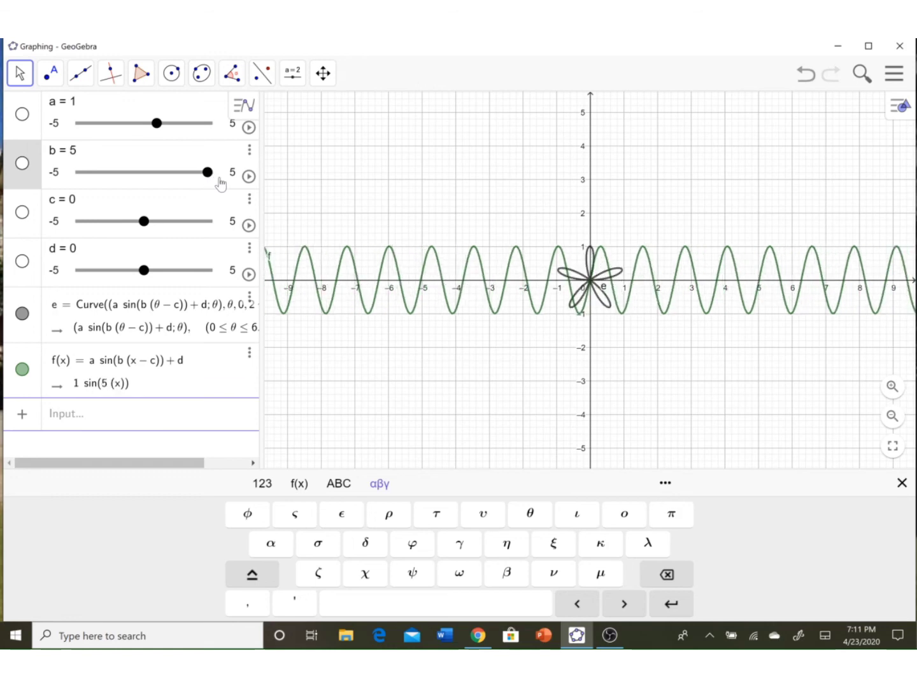
left_click(233, 321)
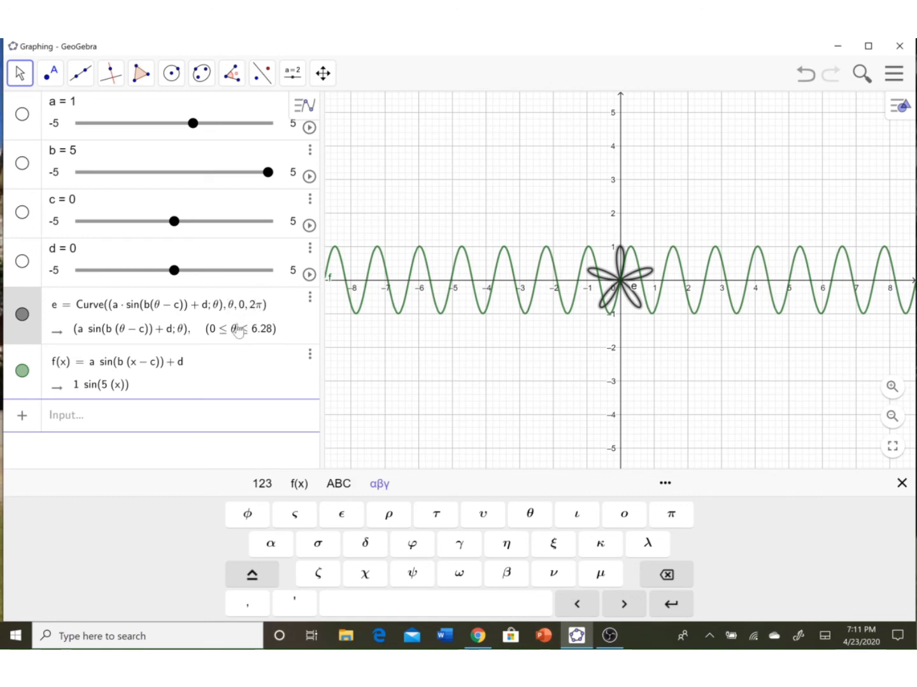
- Change curve e's θ upper limit from 2π to 12π
type("1")
key("Return")
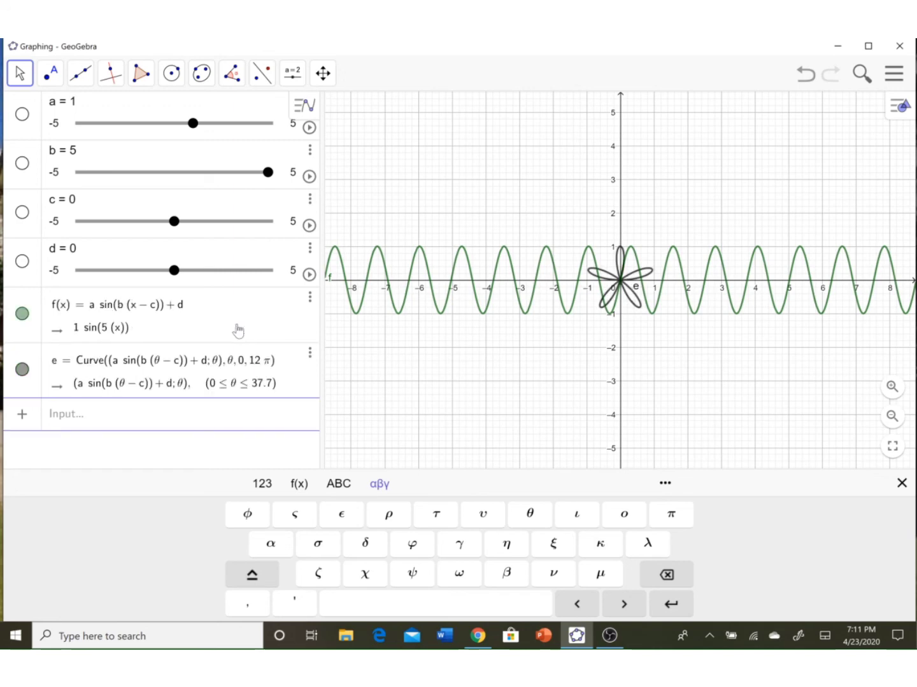